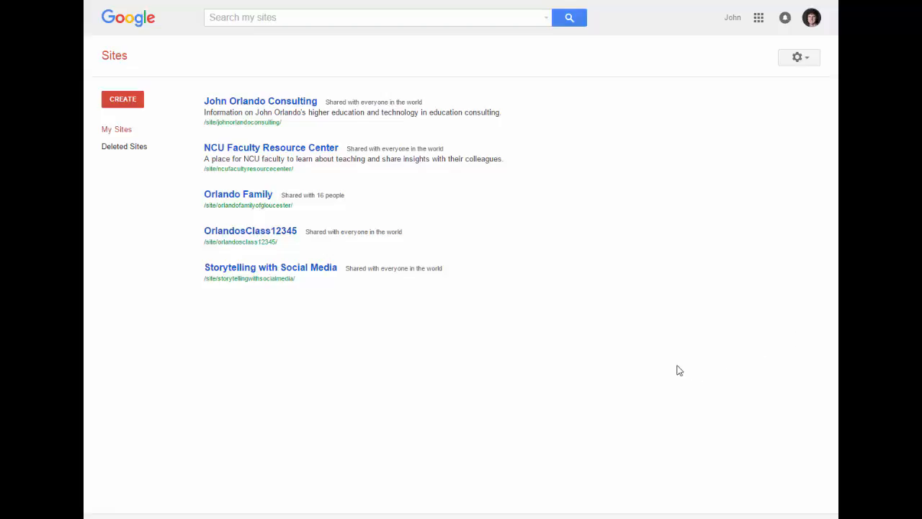
- Open the NCU Faculty Resource Center site and look over its home page layout, video and forum sections
{"action": "left_click", "coordinate": [312, 149]}
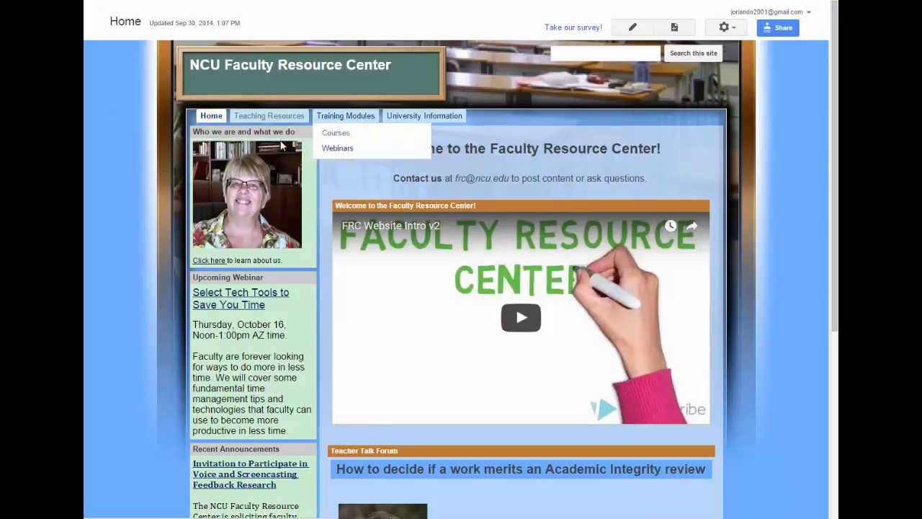
{"action": "scroll", "coordinate": [261, 218], "scroll_direction": "down", "scroll_amount": 3}
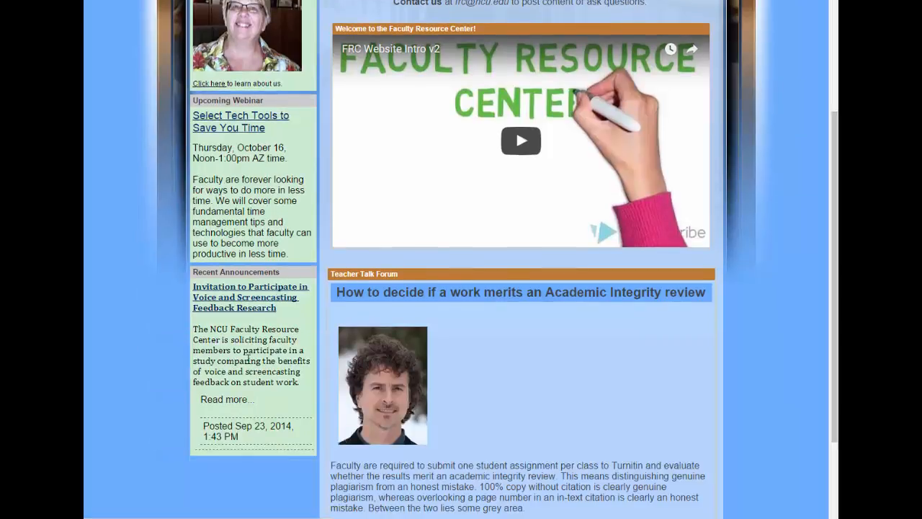
{"action": "scroll", "coordinate": [248, 357], "scroll_direction": "up", "scroll_amount": 3}
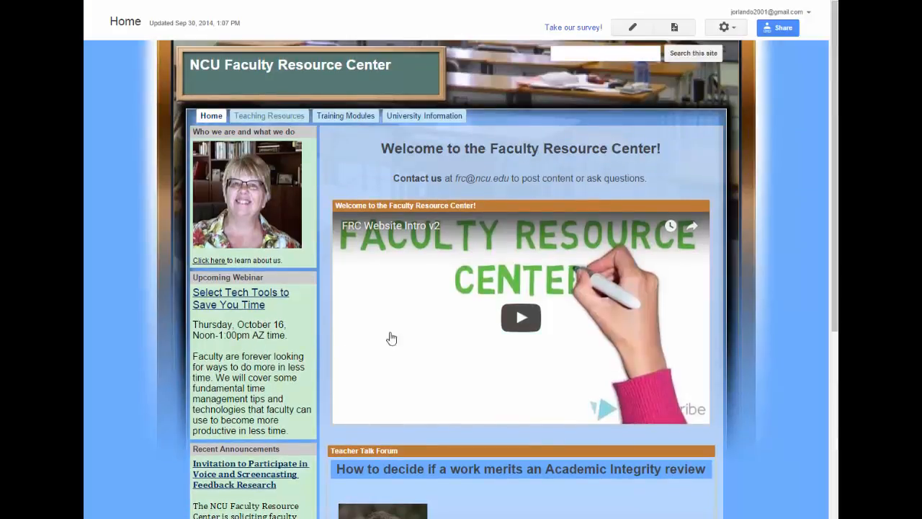
{"action": "scroll", "coordinate": [542, 316], "scroll_direction": "down", "scroll_amount": 1}
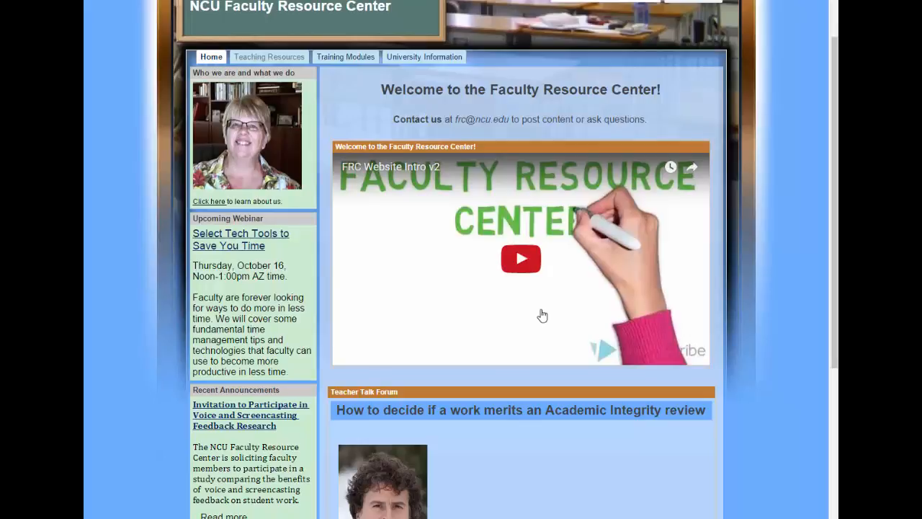
{"action": "scroll", "coordinate": [542, 316], "scroll_direction": "down", "scroll_amount": 4}
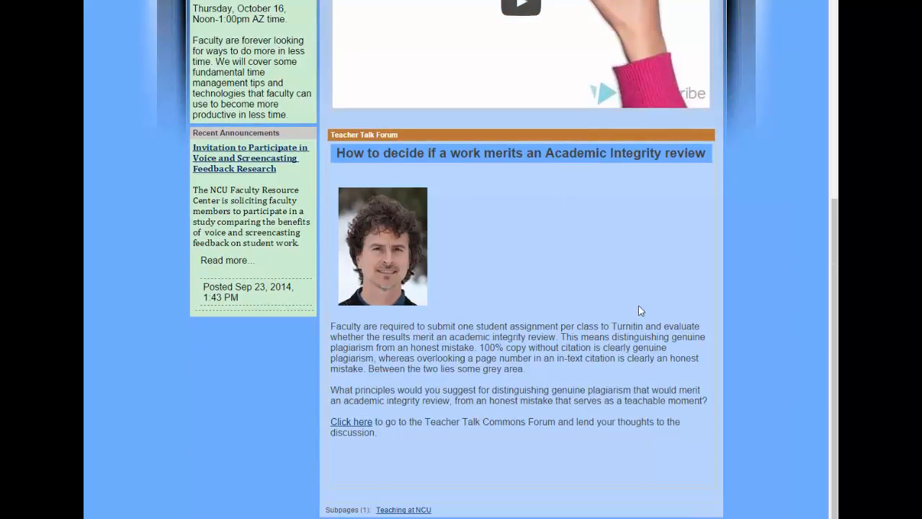
{"action": "scroll", "coordinate": [763, 299], "scroll_direction": "up", "scroll_amount": 2}
{"action": "scroll", "coordinate": [764, 298], "scroll_direction": "up", "scroll_amount": 3}
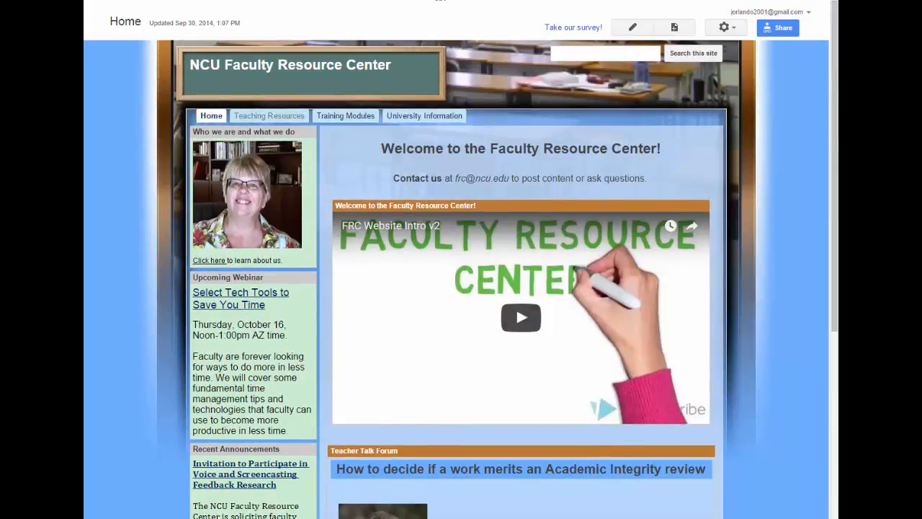
{"action": "left_click", "coordinate": [440, 0]}
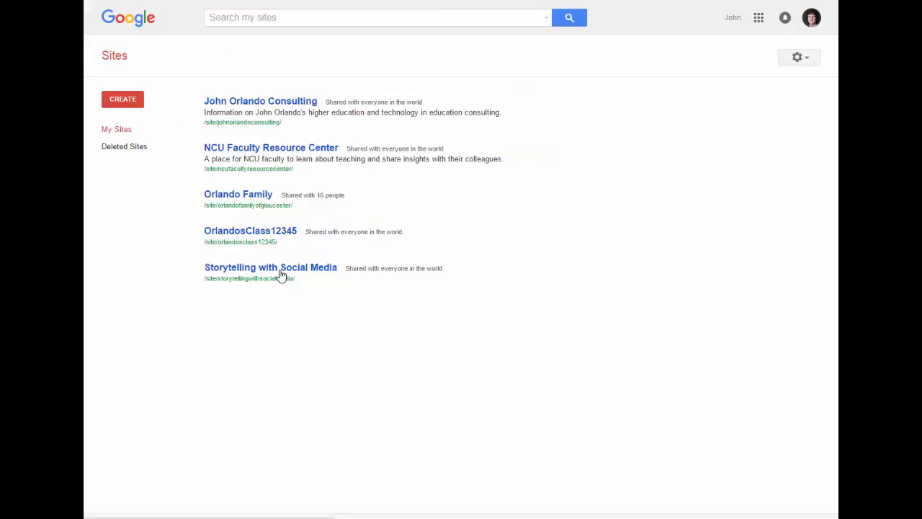
- View the Storytelling with Social Media site and the consulting site from the list of existing sites
{"action": "left_click", "coordinate": [281, 272]}
{"action": "left_click", "coordinate": [297, 101]}
- Start creating a new site and search the template gallery for "portfolio"
{"action": "left_click", "coordinate": [121, 101]}
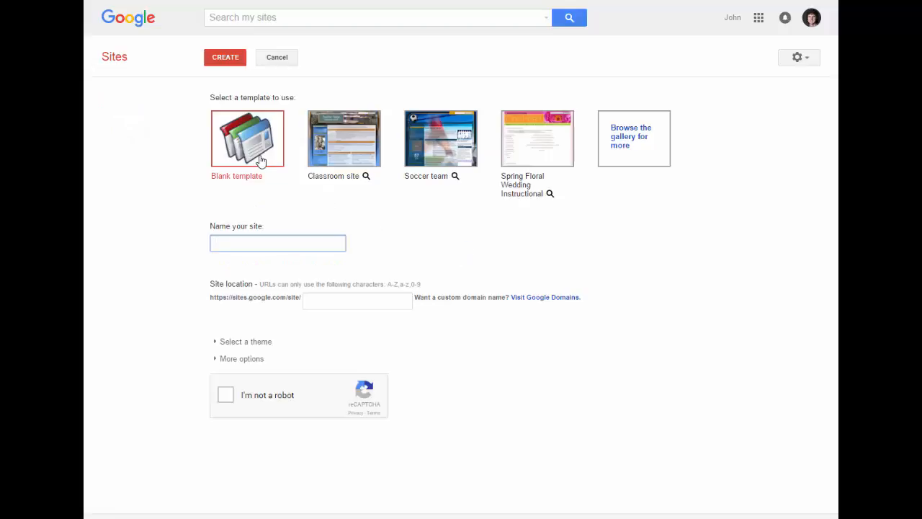
{"action": "left_click", "coordinate": [625, 144]}
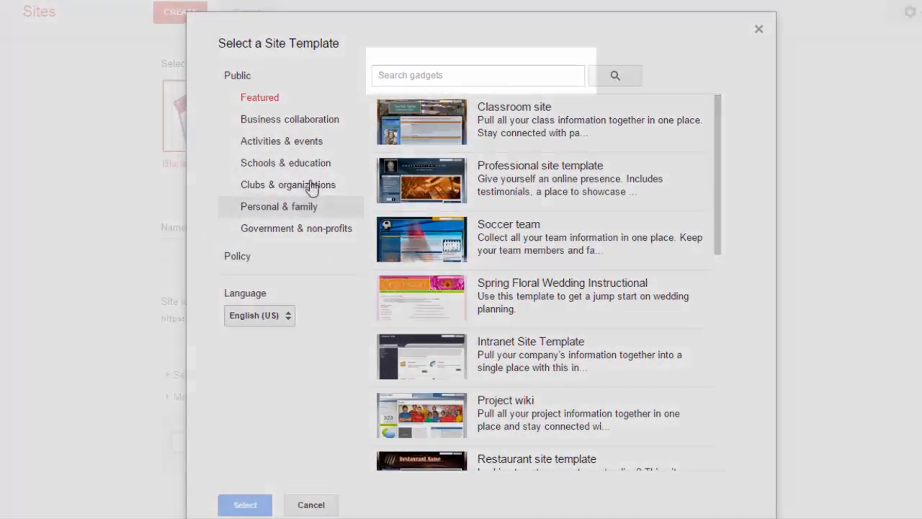
{"action": "left_click", "coordinate": [388, 80]}
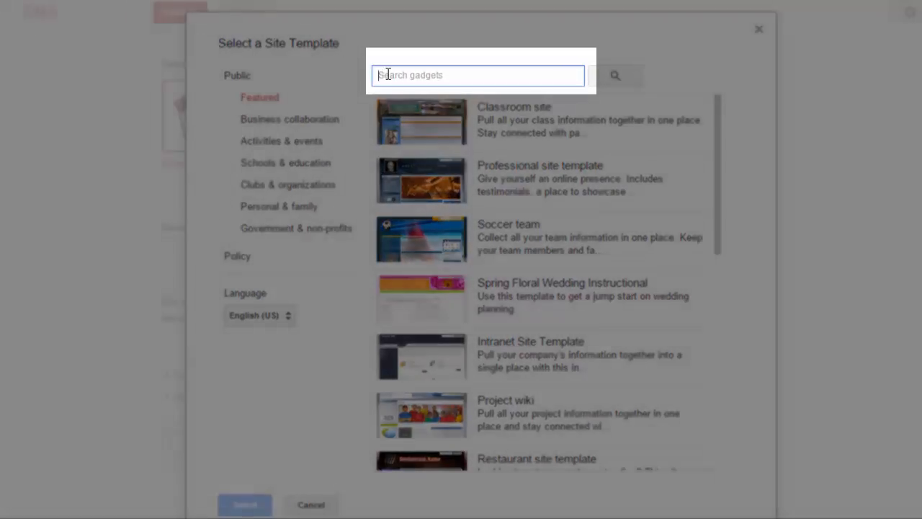
{"action": "type", "text": "port"}
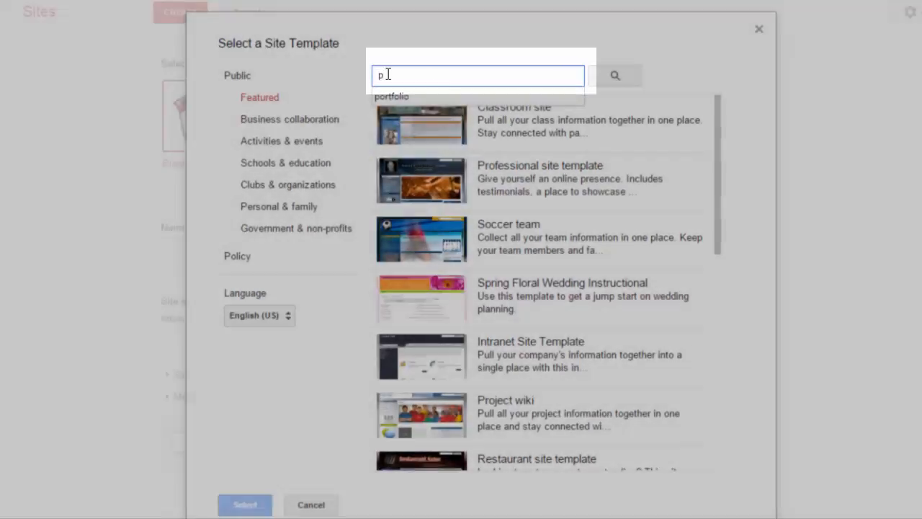
{"action": "left_click", "coordinate": [391, 96]}
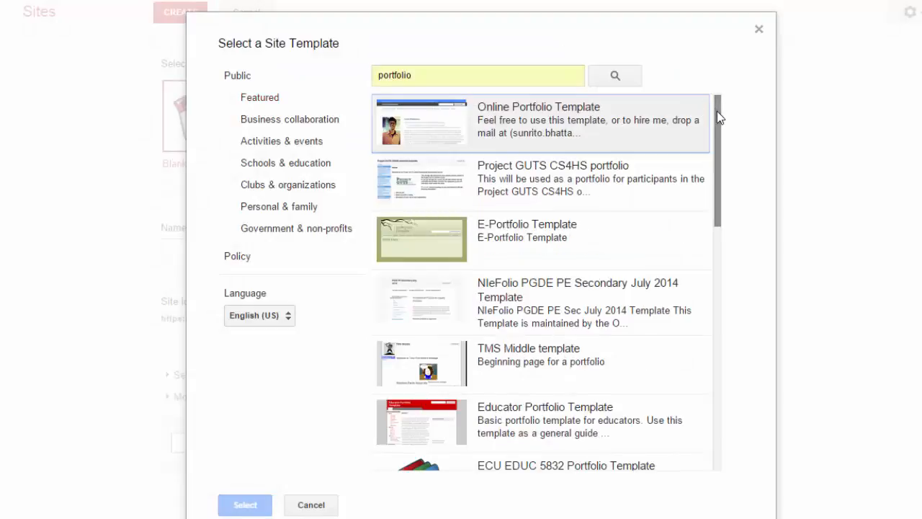
- Browse the portfolio templates and select the Online Portfolio Template for the new site
{"action": "left_click", "coordinate": [717, 111]}
{"action": "left_click_drag", "start_coordinate": [717, 111], "coordinate": [725, 214]}
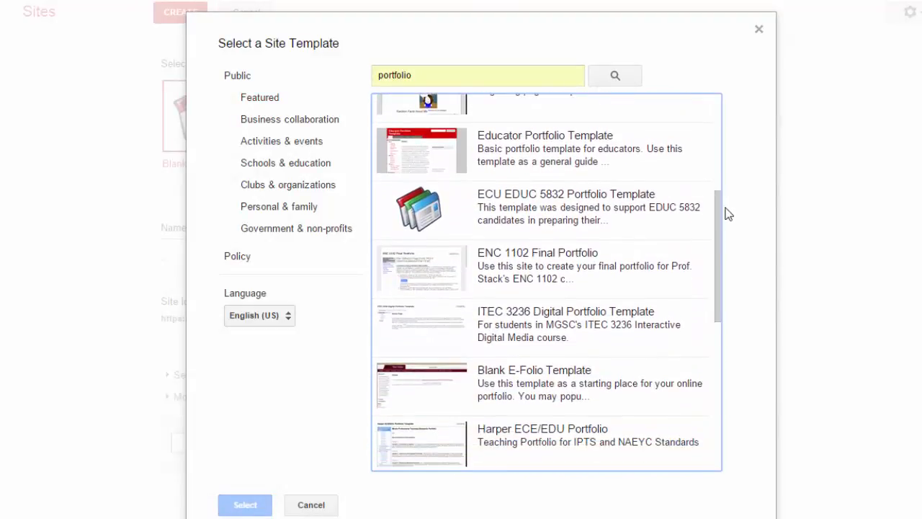
{"action": "scroll", "coordinate": [626, 301], "scroll_direction": "down", "scroll_amount": 5}
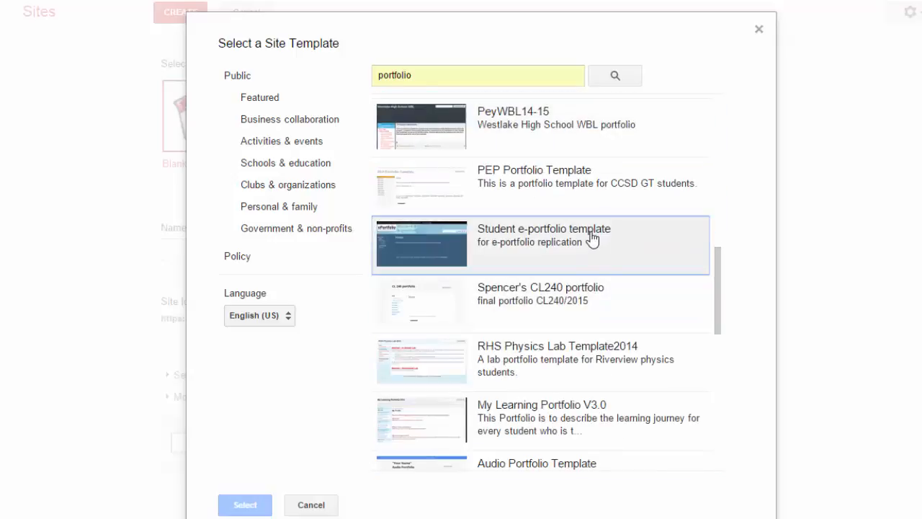
{"action": "left_click_drag", "start_coordinate": [717, 301], "coordinate": [716, 137]}
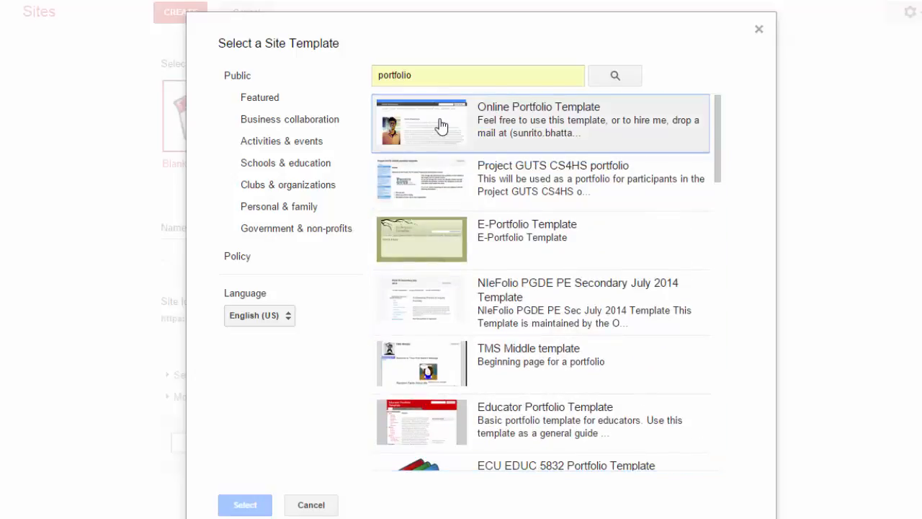
{"action": "left_click", "coordinate": [439, 148]}
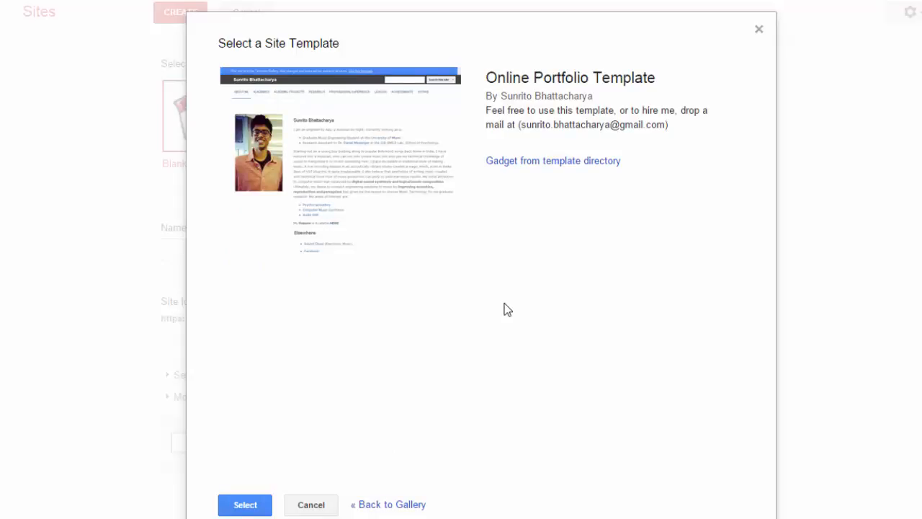
{"action": "left_click", "coordinate": [244, 506]}
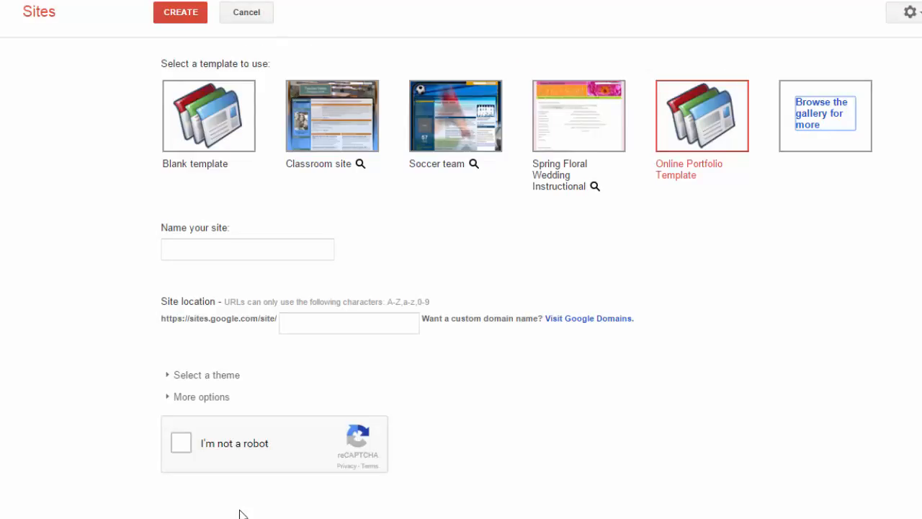
- Name the site with the owner's full name in possessive form plus "Porfolio" and choose the Slate theme
{"action": "left_click", "coordinate": [173, 246]}
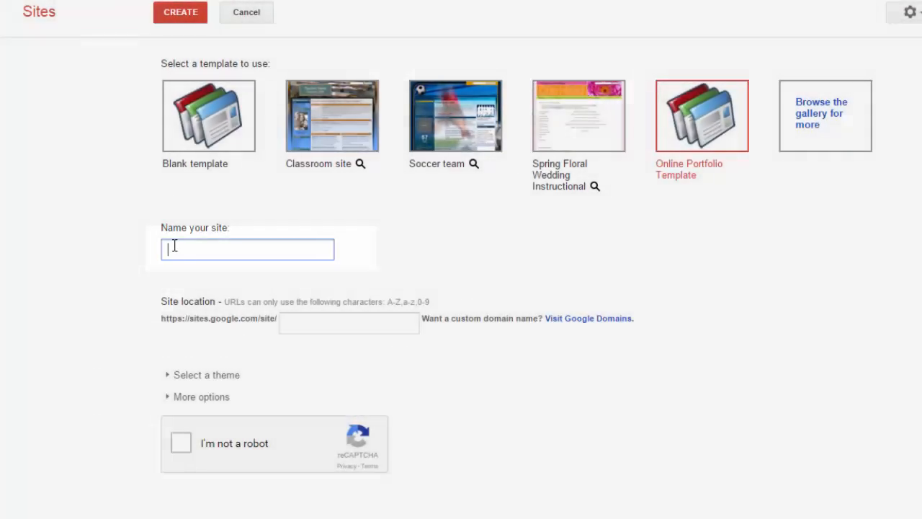
{"action": "type", "text": "John Orlando's Porfolio"}
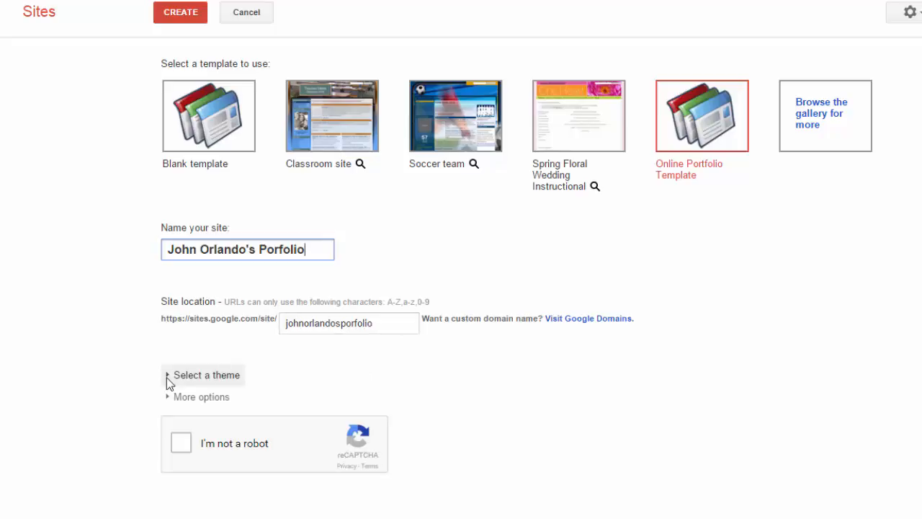
{"action": "left_click", "coordinate": [166, 377]}
{"action": "scroll", "coordinate": [112, 459], "scroll_direction": "down", "scroll_amount": 3}
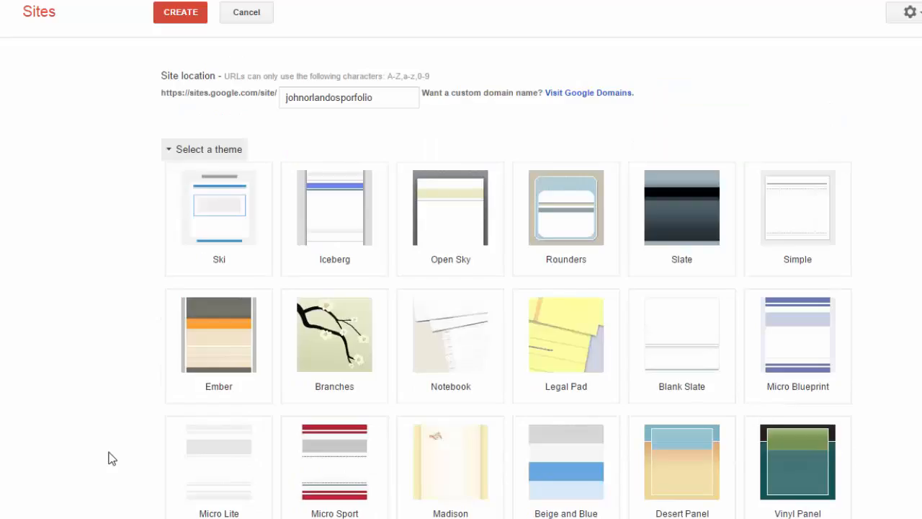
{"action": "scroll", "coordinate": [111, 459], "scroll_direction": "down", "scroll_amount": 7}
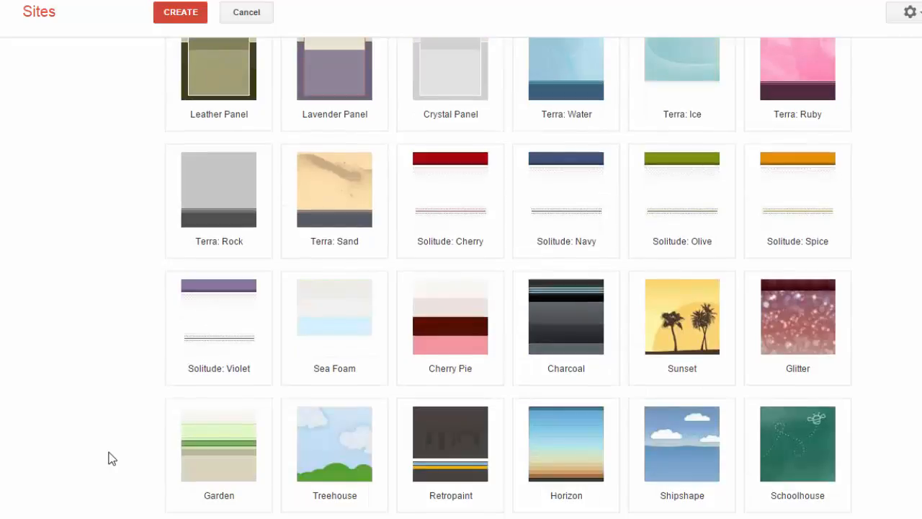
{"action": "scroll", "coordinate": [111, 459], "scroll_direction": "up", "scroll_amount": 3}
{"action": "scroll", "coordinate": [112, 459], "scroll_direction": "up", "scroll_amount": 4}
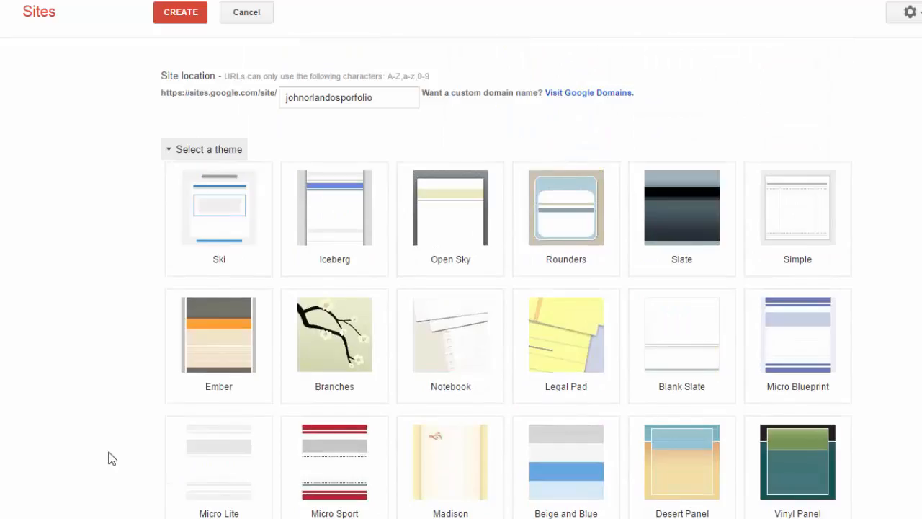
{"action": "left_click", "coordinate": [670, 228]}
- Add a site description stating that this is the owner's portfolio, and complete the "I'm not a robot" check
{"action": "scroll", "coordinate": [168, 497], "scroll_direction": "down", "scroll_amount": 10}
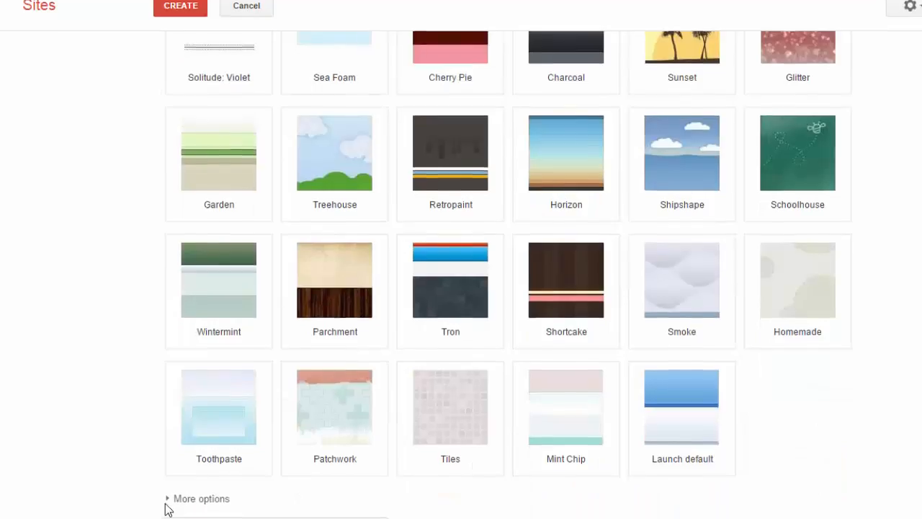
{"action": "left_click", "coordinate": [168, 450]}
{"action": "scroll", "coordinate": [94, 414], "scroll_direction": "down", "scroll_amount": 2}
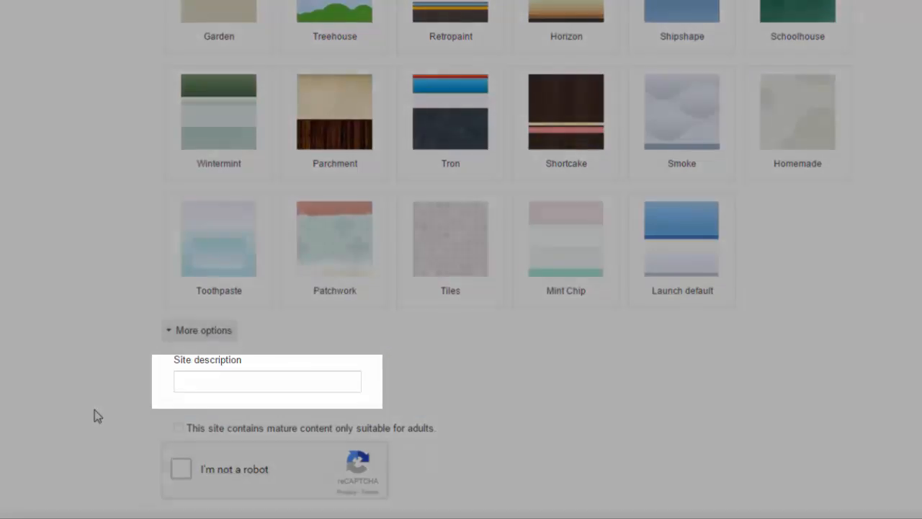
{"action": "left_click", "coordinate": [189, 386]}
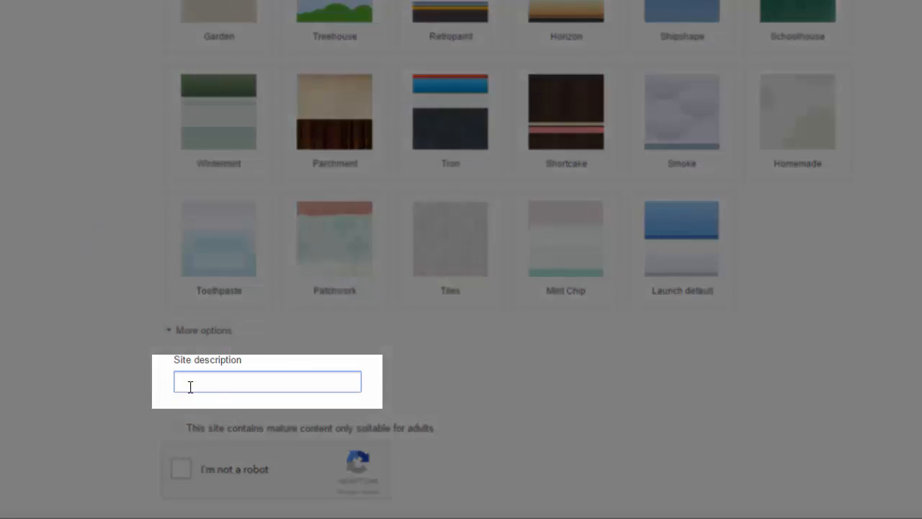
{"action": "type", "text": "This is John's portfolio"}
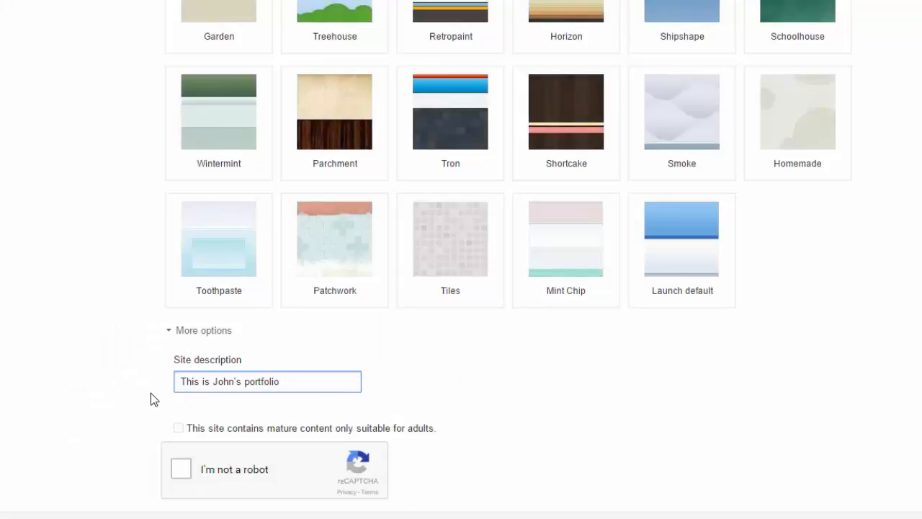
{"action": "left_click", "coordinate": [181, 469]}
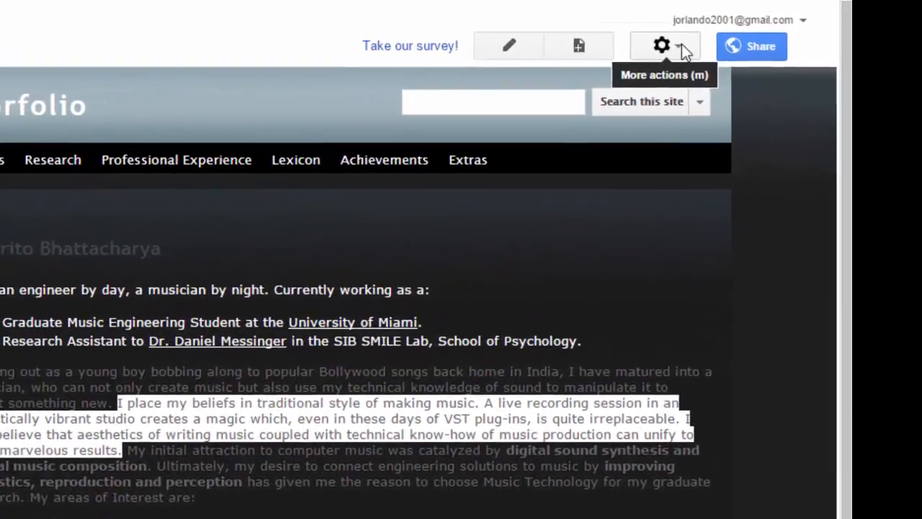
- Open the Themes, Colors, and Fonts settings in the new site's management area
{"action": "left_click", "coordinate": [758, 33]}
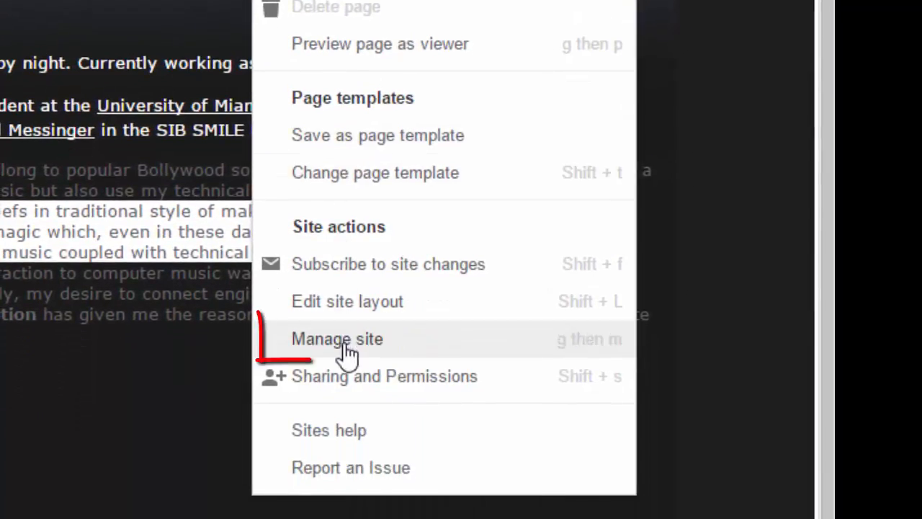
{"action": "left_click", "coordinate": [345, 347]}
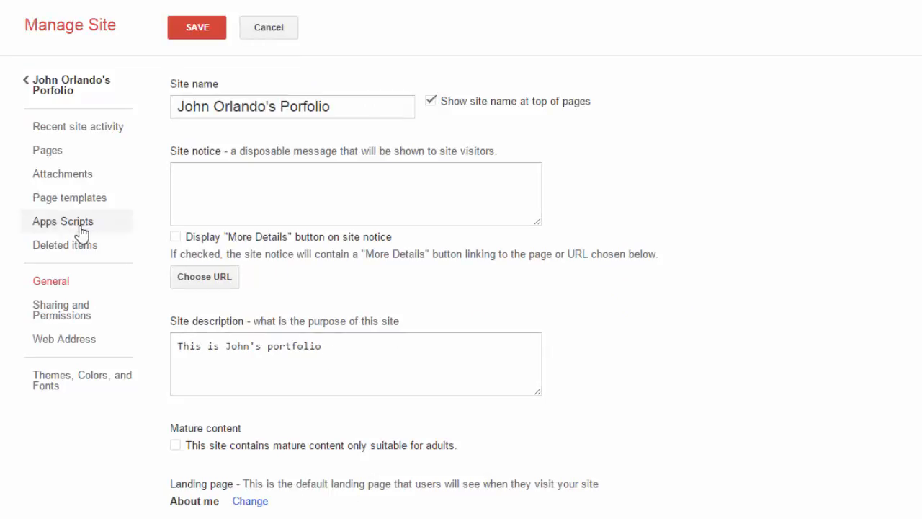
{"action": "left_click", "coordinate": [52, 390]}
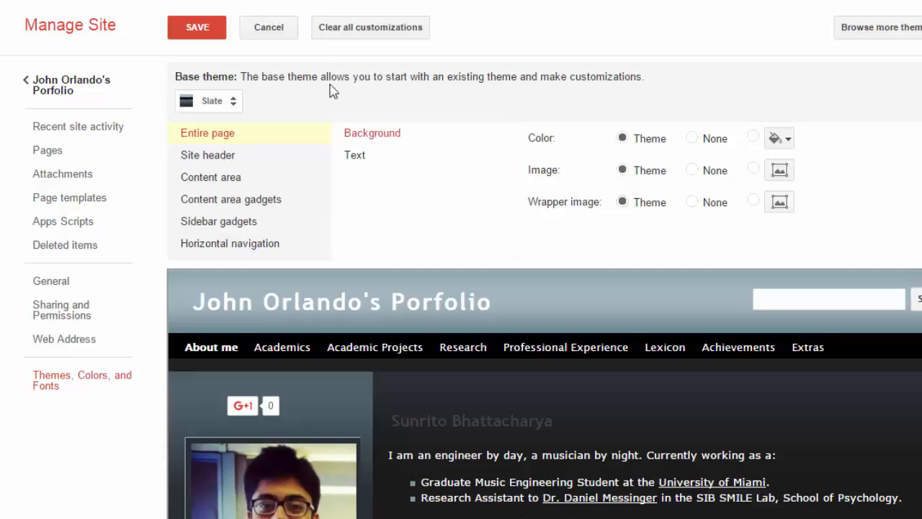
- Set the site's base theme to Shipshape
{"action": "left_click", "coordinate": [231, 106]}
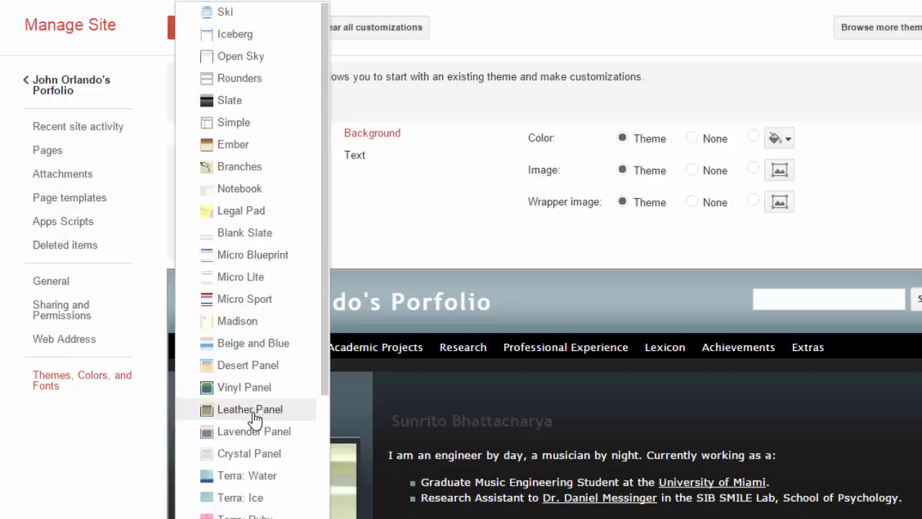
{"action": "scroll", "coordinate": [257, 408], "scroll_direction": "down", "scroll_amount": 6}
{"action": "scroll", "coordinate": [257, 419], "scroll_direction": "down", "scroll_amount": 1}
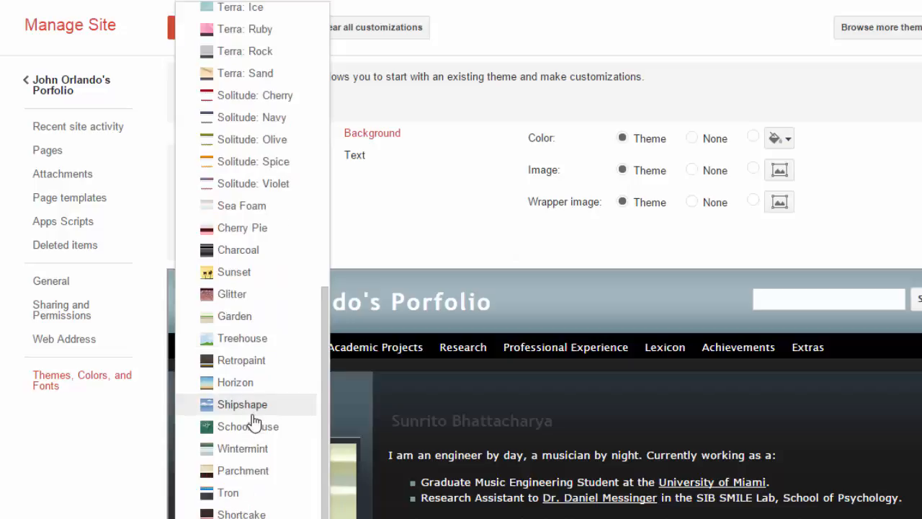
{"action": "left_click", "coordinate": [243, 417]}
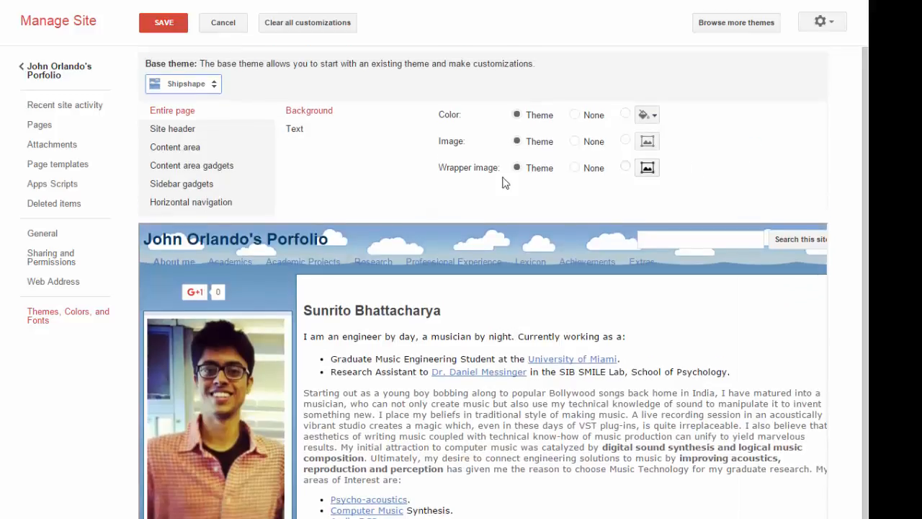
- Change the site's base theme to Sunset
{"action": "left_click", "coordinate": [218, 86]}
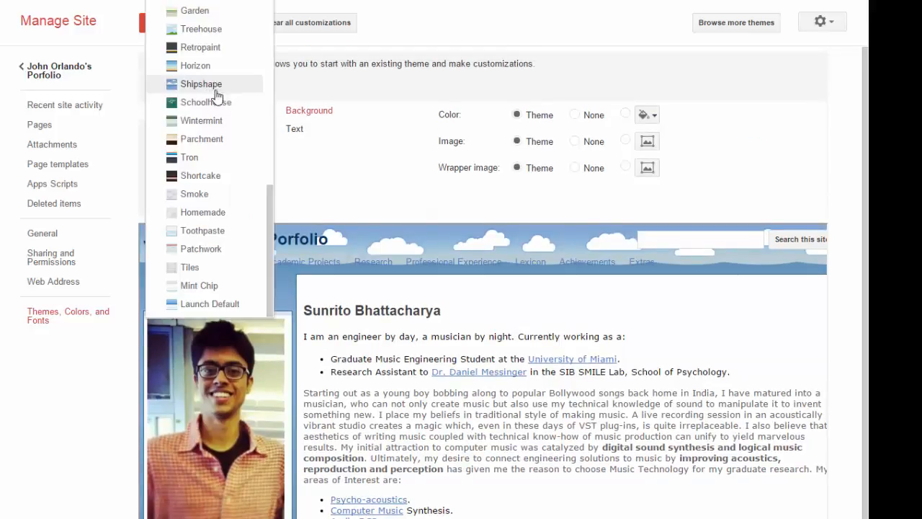
{"action": "scroll", "coordinate": [211, 186], "scroll_direction": "up", "scroll_amount": 3}
{"action": "left_click", "coordinate": [209, 180]}
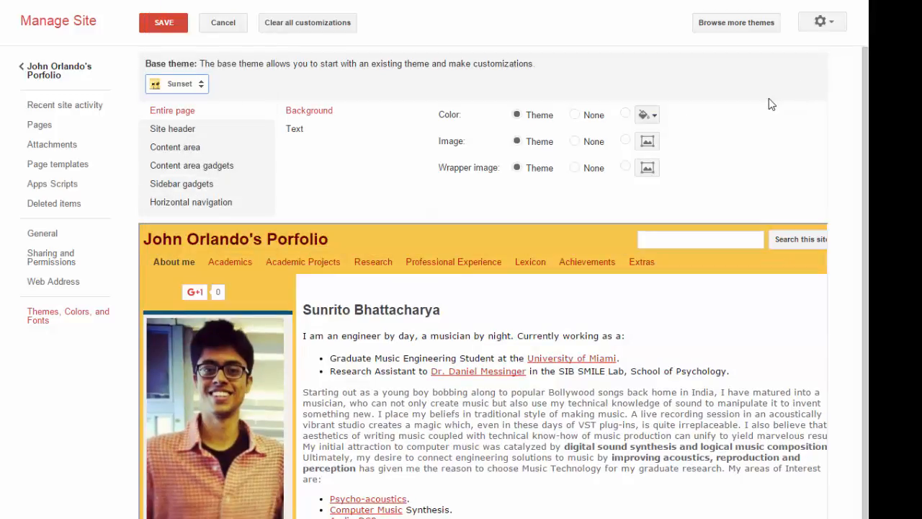
- Change the site's base theme to Desert Panel, save the theme settings, and return to the site
{"action": "left_click", "coordinate": [202, 85]}
{"action": "scroll", "coordinate": [260, 201], "scroll_direction": "up", "scroll_amount": 6}
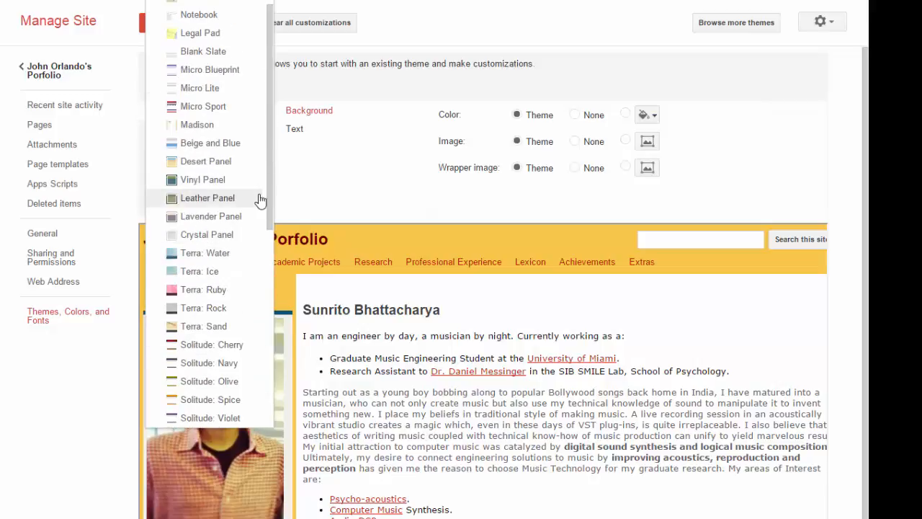
{"action": "left_click", "coordinate": [216, 161]}
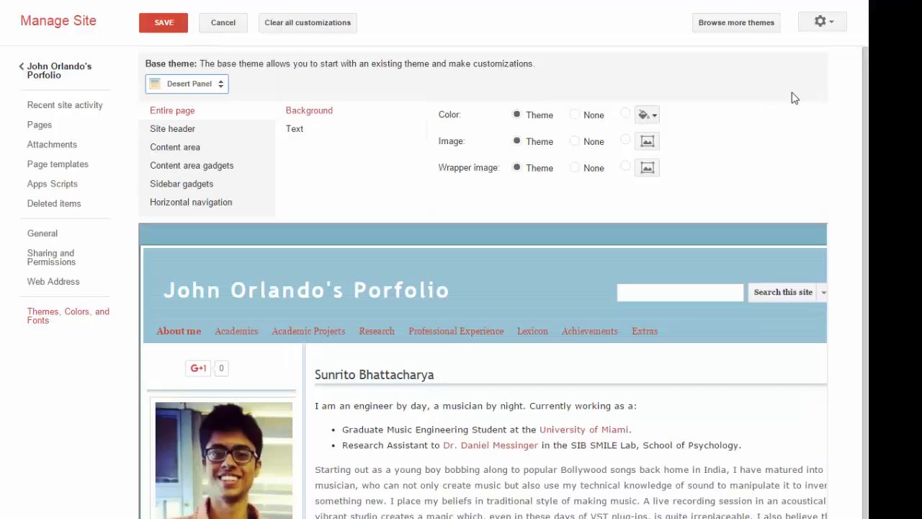
{"action": "left_click", "coordinate": [152, 27]}
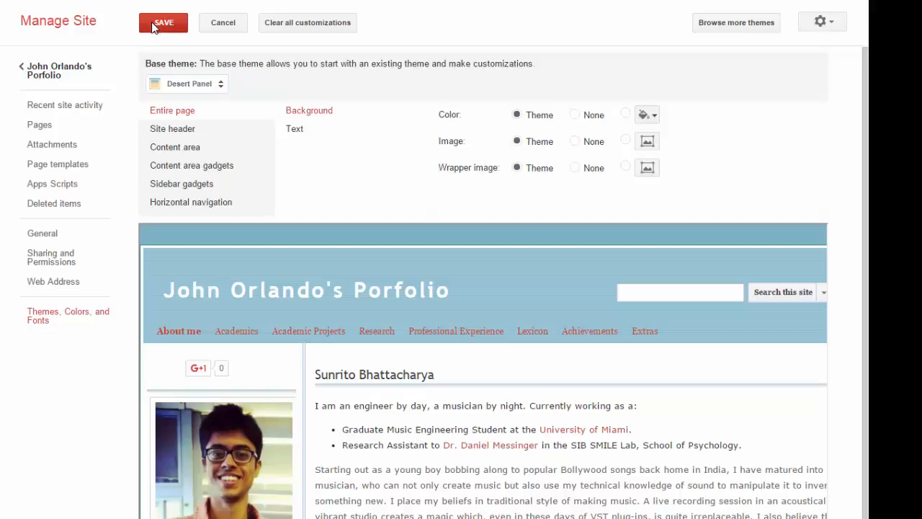
{"action": "left_click", "coordinate": [55, 78]}
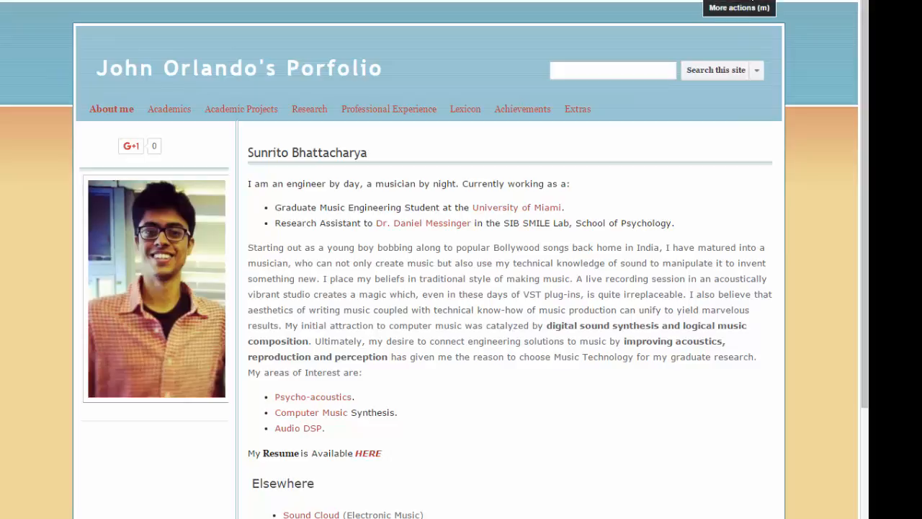
- Open the Sharing and Permissions settings in the site's management area
{"action": "left_click", "coordinate": [742, 1]}
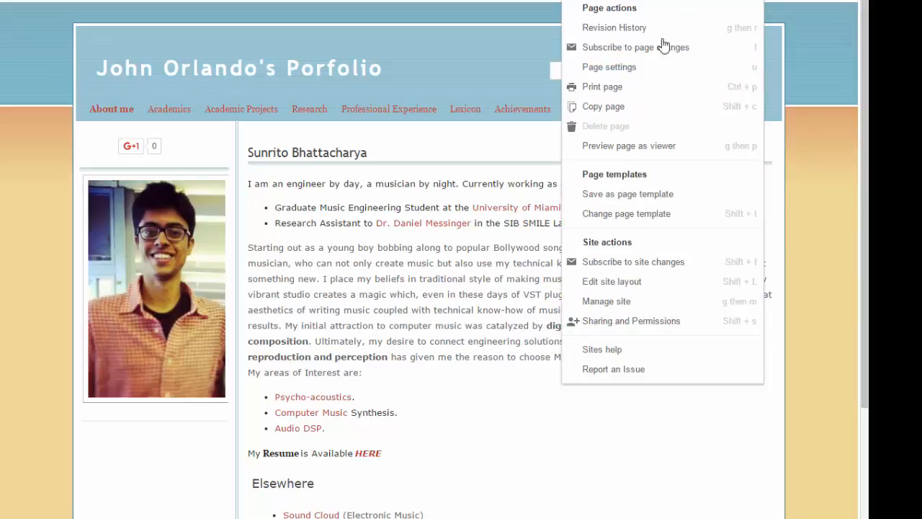
{"action": "left_click", "coordinate": [607, 303]}
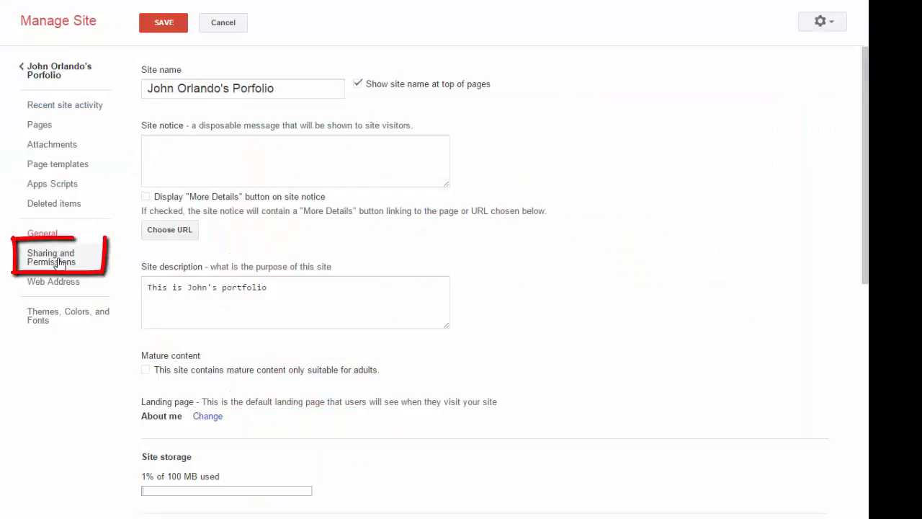
{"action": "left_click", "coordinate": [59, 263]}
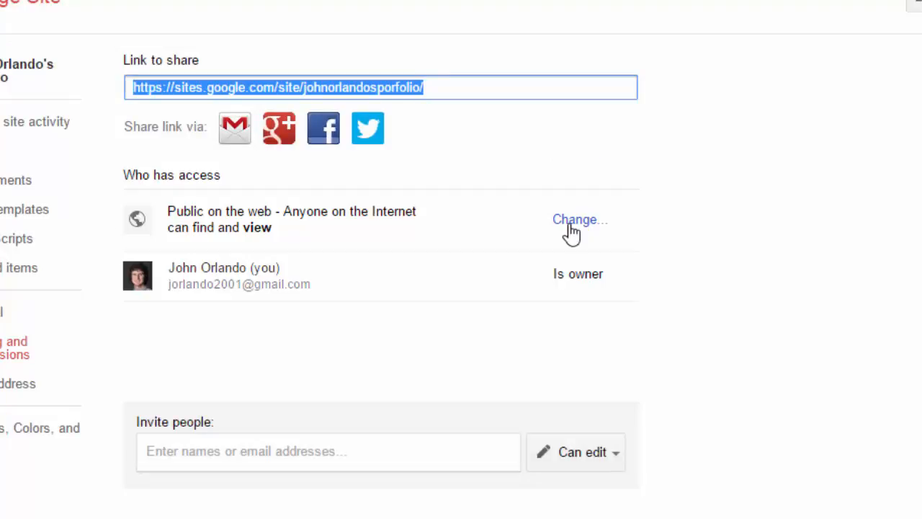
- Try the access options for the site's visibility, choose "On - Public on the web", and save the setting
{"action": "left_click", "coordinate": [574, 220]}
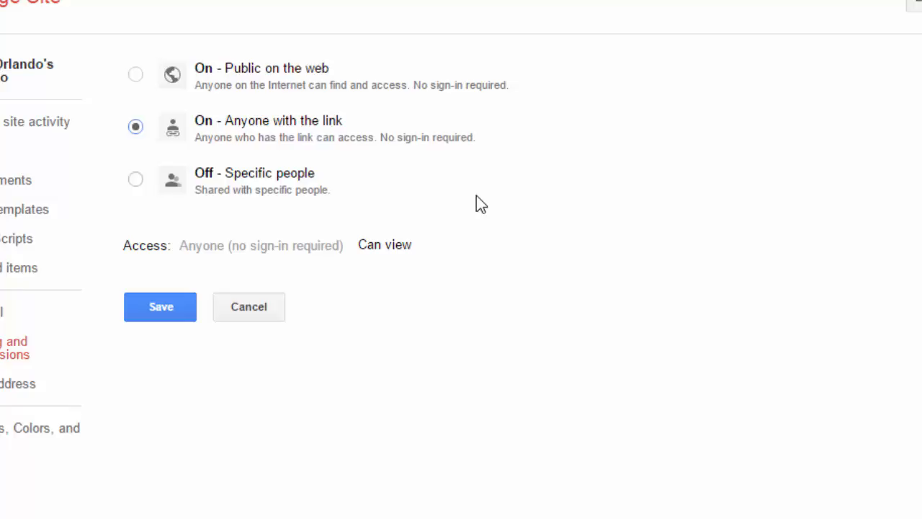
{"action": "left_click", "coordinate": [136, 180]}
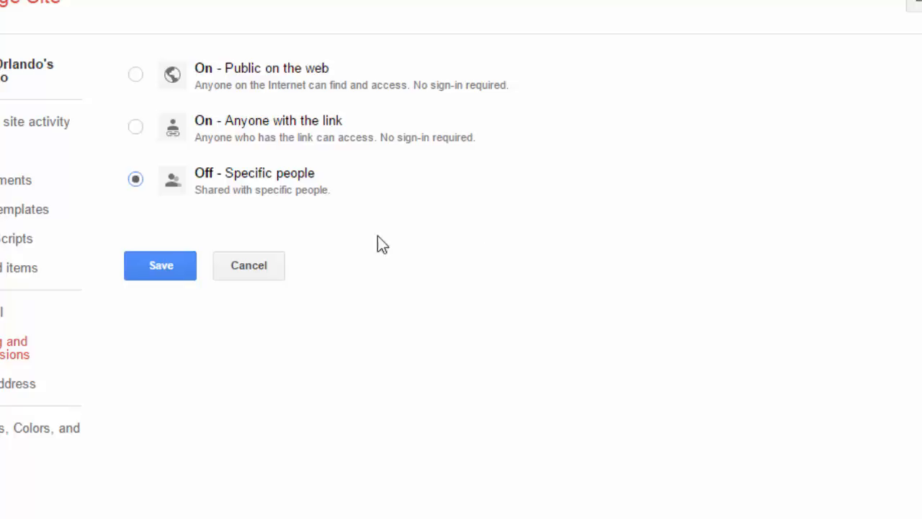
{"action": "left_click", "coordinate": [136, 77]}
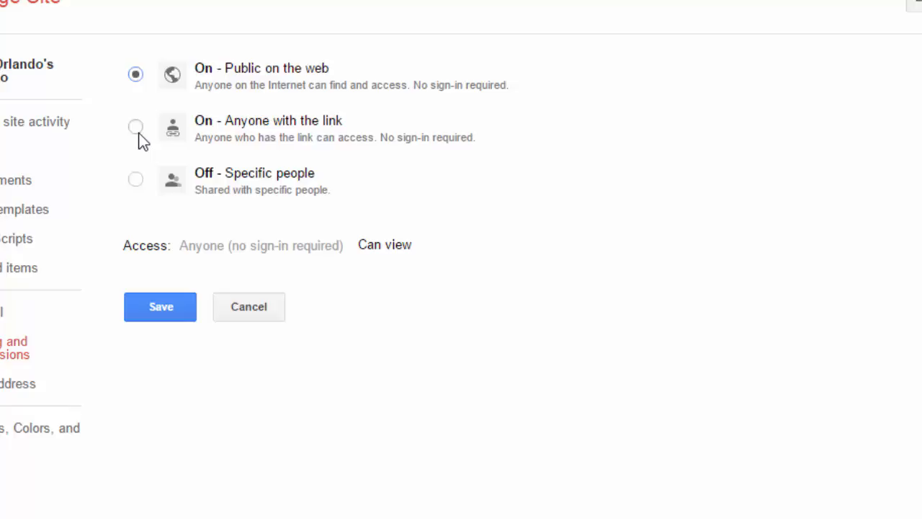
{"action": "left_click", "coordinate": [160, 314]}
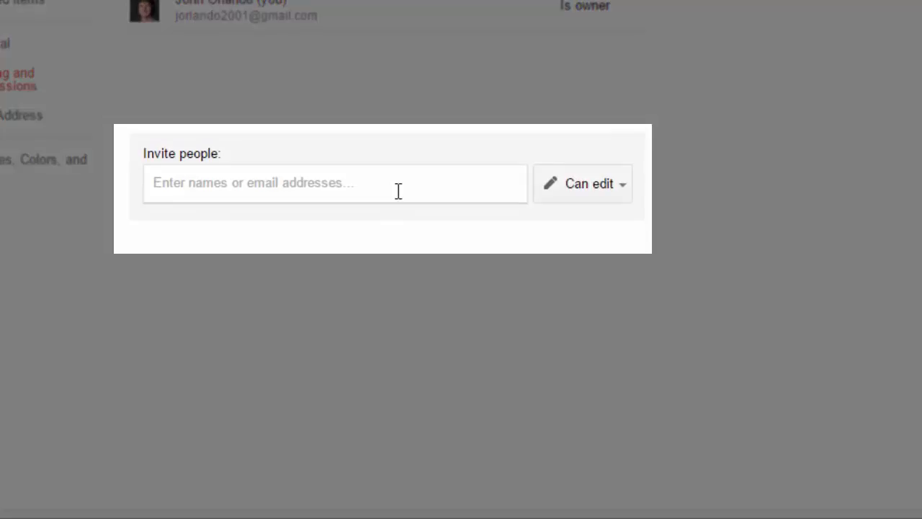
- Examine the permission levels offered for people invited to the site
{"action": "left_click", "coordinate": [399, 191]}
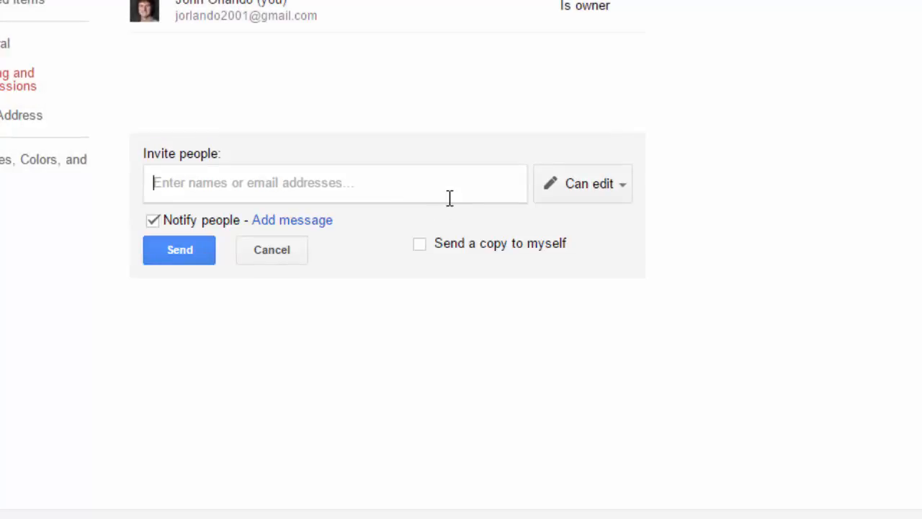
{"action": "left_click", "coordinate": [622, 188]}
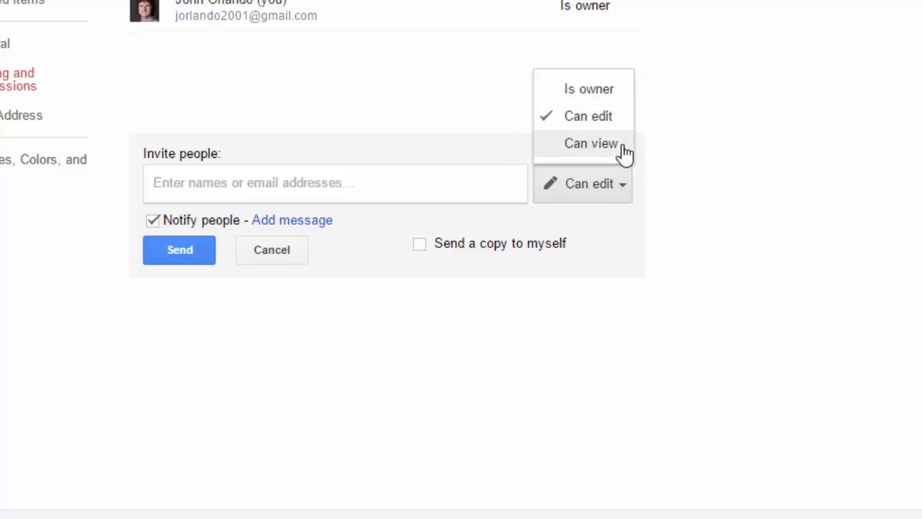
{"action": "left_click", "coordinate": [725, 181]}
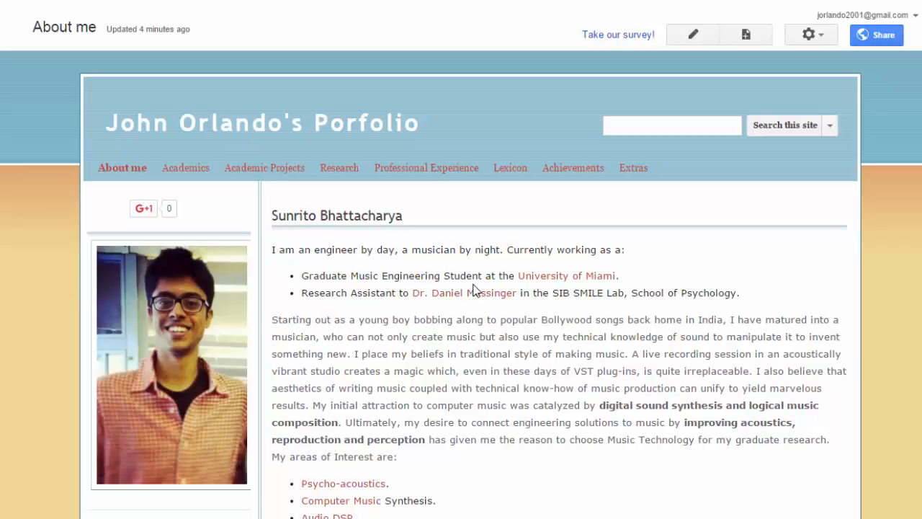
- Open the About me page for editing and replace the template author's name in its heading with the site owner's full name
{"action": "left_click", "coordinate": [694, 39]}
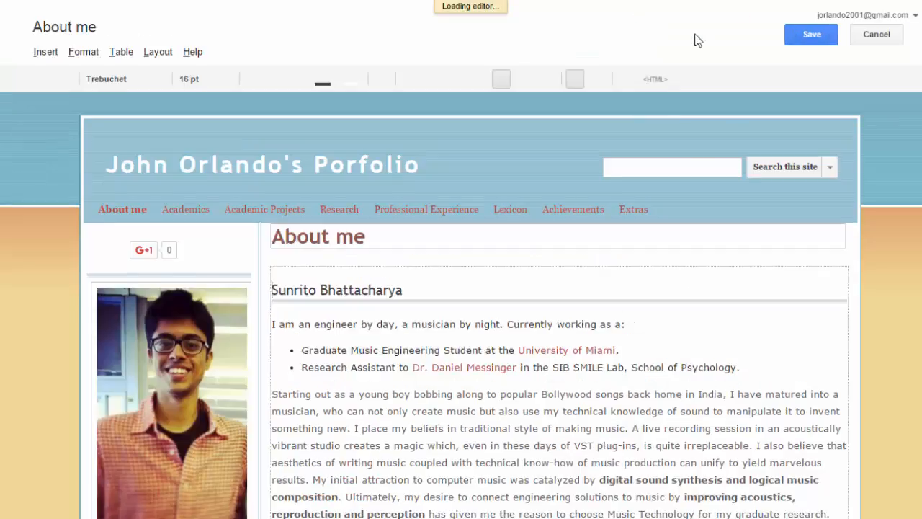
{"action": "left_click", "coordinate": [403, 290]}
{"action": "left_click_drag", "start_coordinate": [403, 289], "coordinate": [270, 287]}
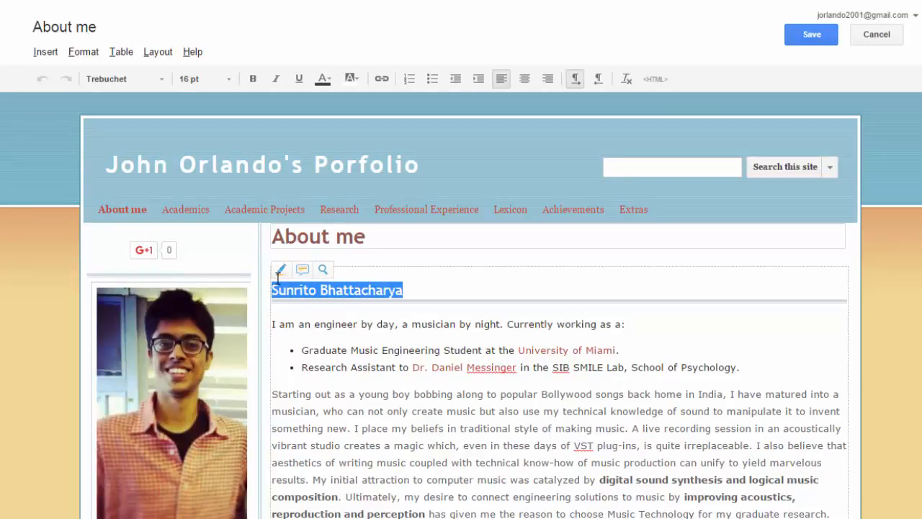
{"action": "type", "text": "John O"}
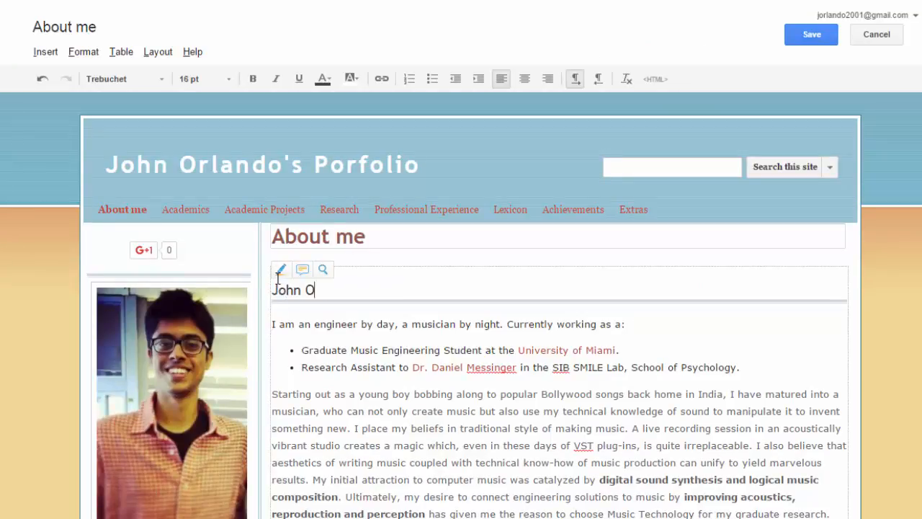
{"action": "type", "text": "rlando"}
- Review the remaining template text and links on the About me page and save the page
{"action": "left_click", "coordinate": [315, 351]}
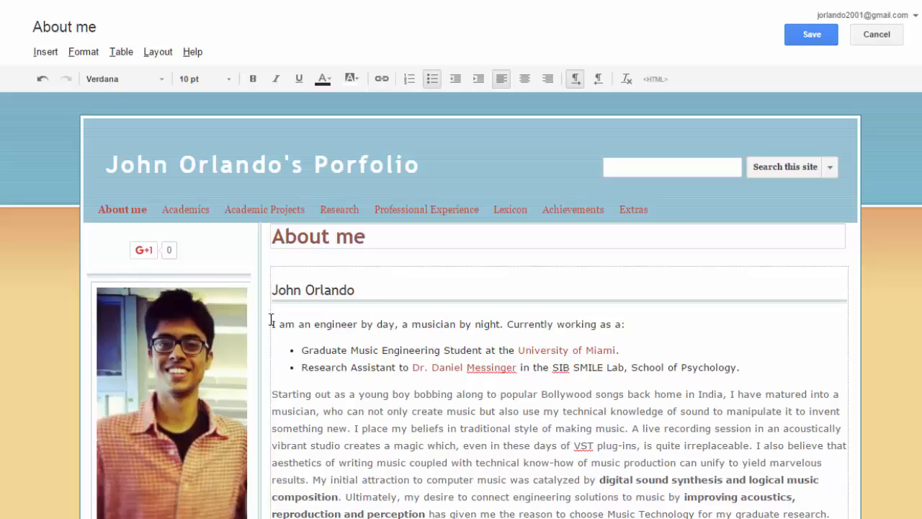
{"action": "left_click_drag", "start_coordinate": [273, 324], "coordinate": [326, 368]}
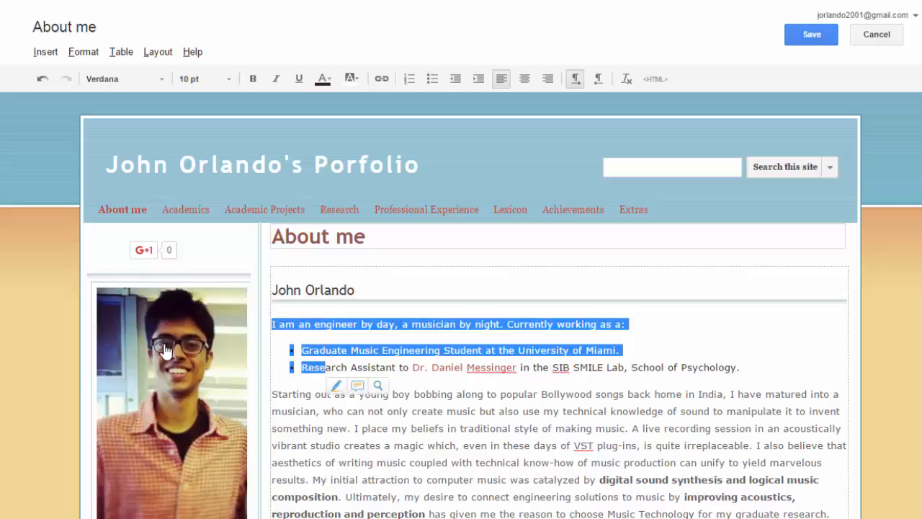
{"action": "scroll", "coordinate": [374, 462], "scroll_direction": "down", "scroll_amount": 3}
{"action": "scroll", "coordinate": [375, 461], "scroll_direction": "up", "scroll_amount": 3}
{"action": "scroll", "coordinate": [373, 287], "scroll_direction": "down", "scroll_amount": 4}
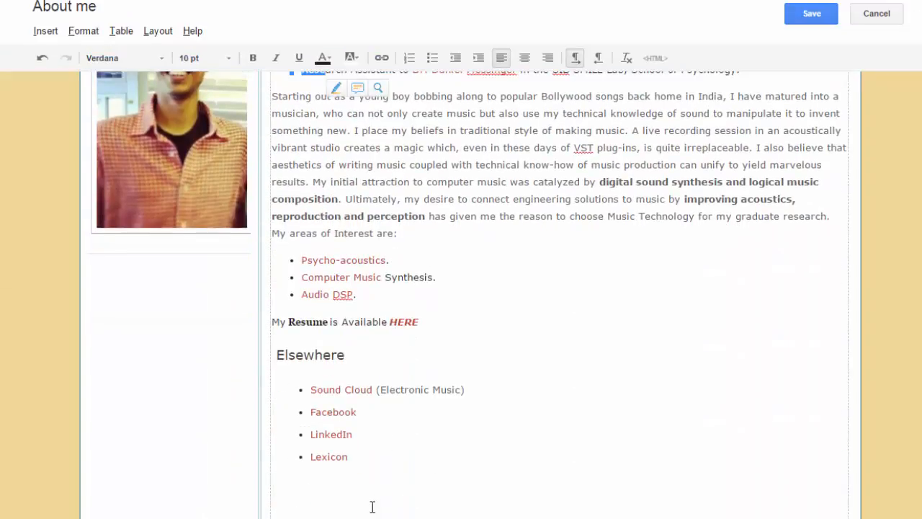
{"action": "scroll", "coordinate": [372, 504], "scroll_direction": "up", "scroll_amount": 1}
{"action": "scroll", "coordinate": [356, 475], "scroll_direction": "up", "scroll_amount": 3}
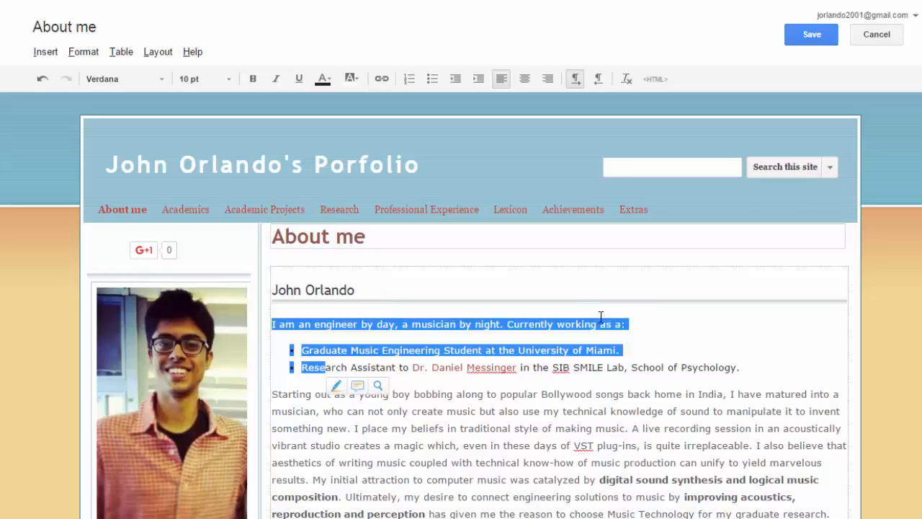
{"action": "left_click", "coordinate": [674, 349]}
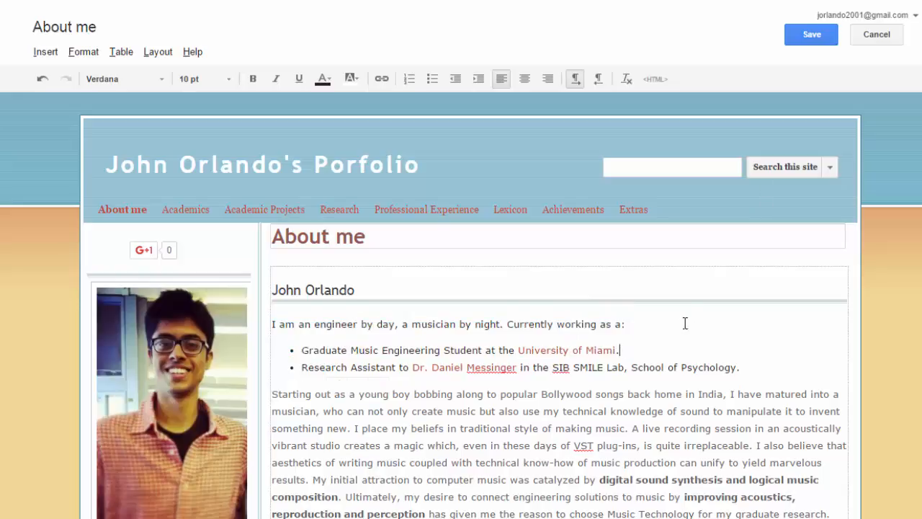
{"action": "left_click", "coordinate": [821, 34]}
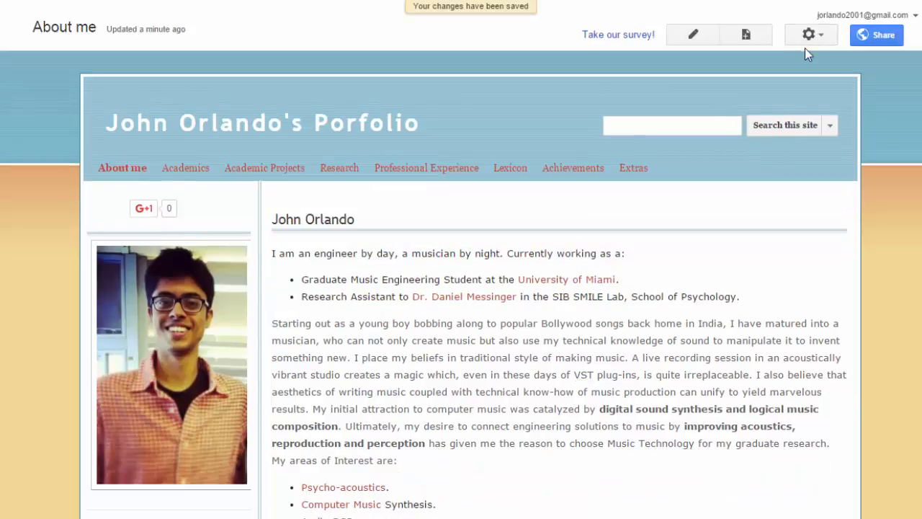
- Open the site layout editor to examine its header, navigation, sidebar, footer, and width options, and close it
{"action": "left_click", "coordinate": [821, 36]}
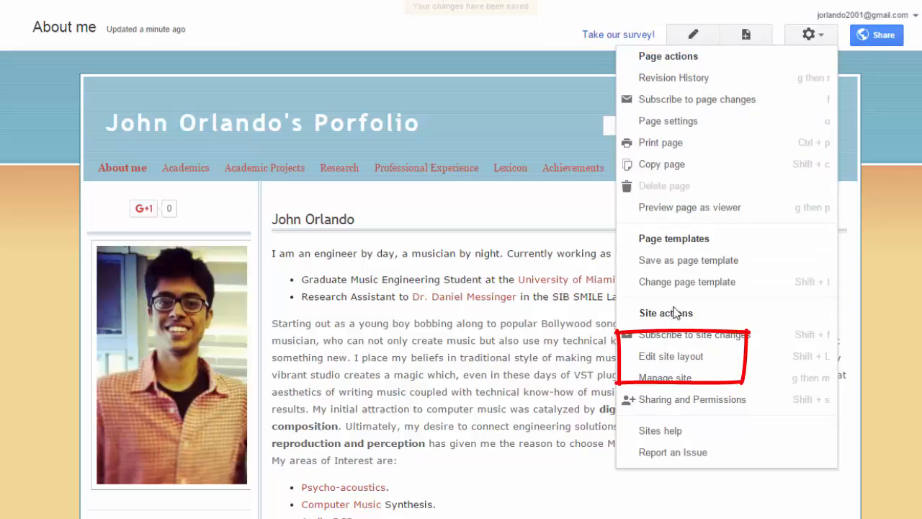
{"action": "left_click", "coordinate": [670, 357]}
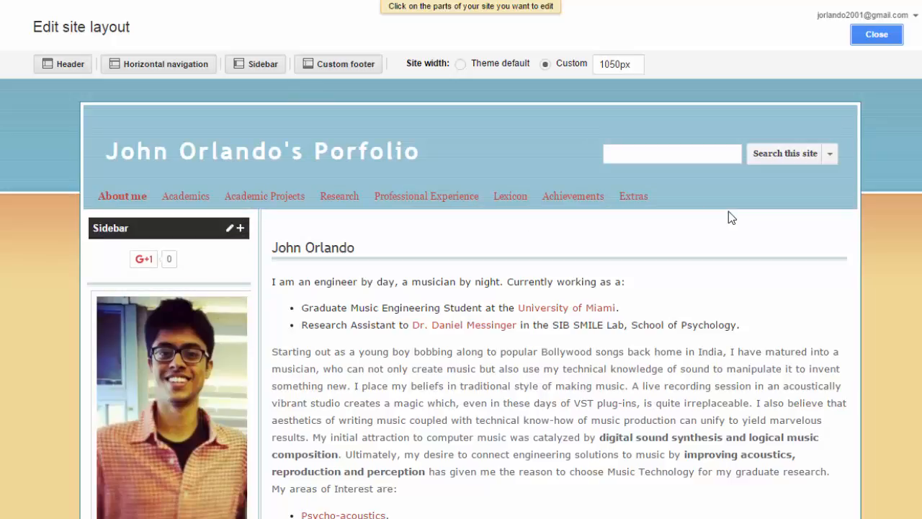
{"action": "left_click", "coordinate": [877, 35]}
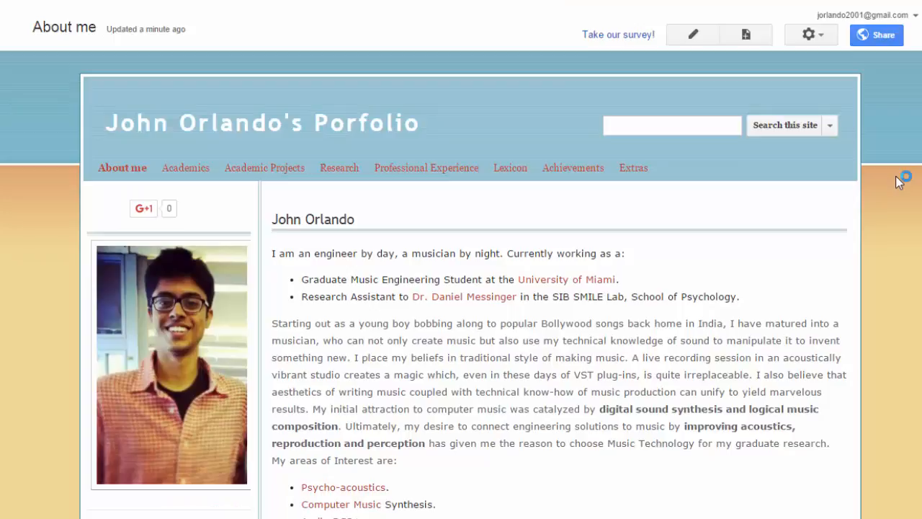